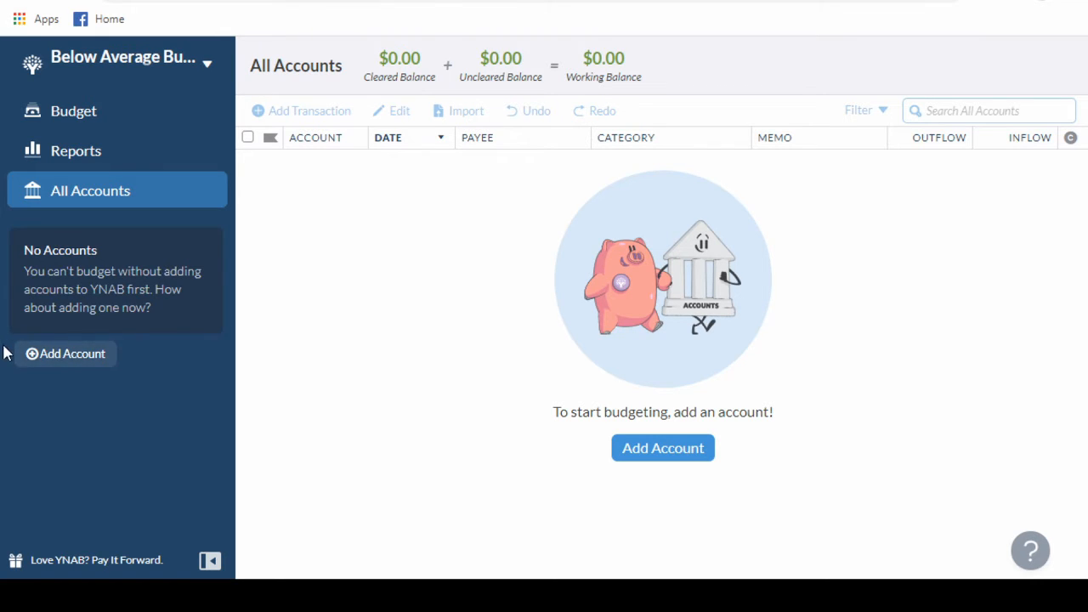
Add an unlinked account of type Checking, nicknamed Checking, with a current balance of 0.
left_click(103, 363)
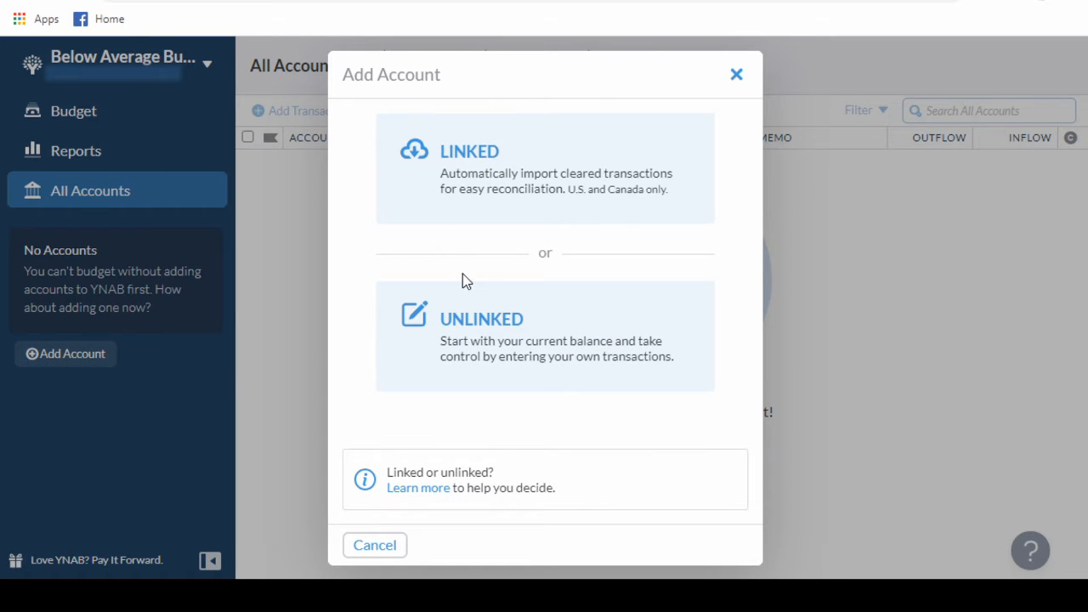
left_click(446, 360)
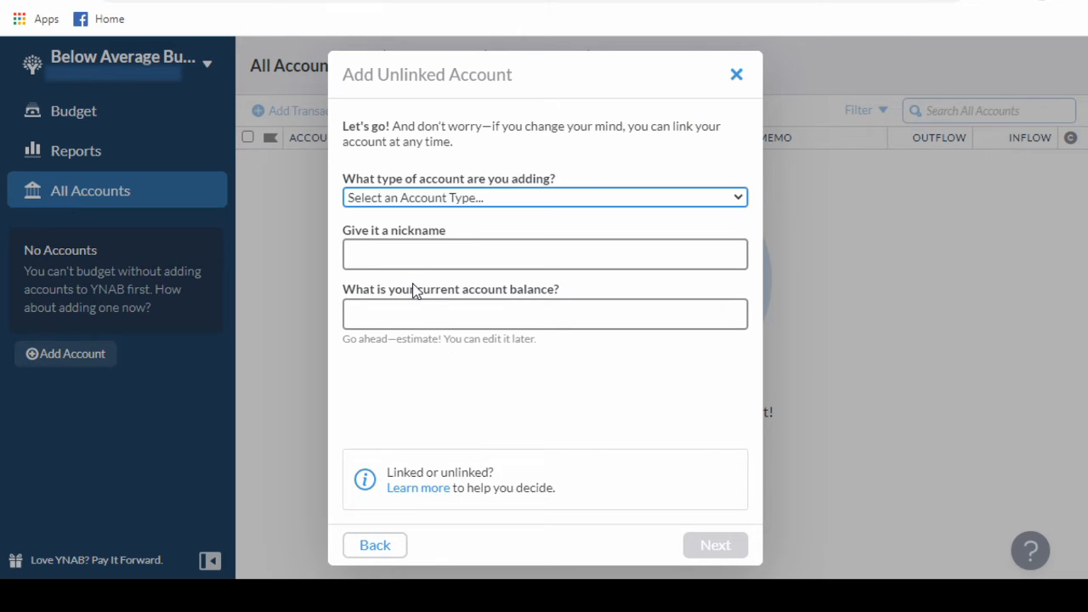
key("Down")
left_click(403, 251)
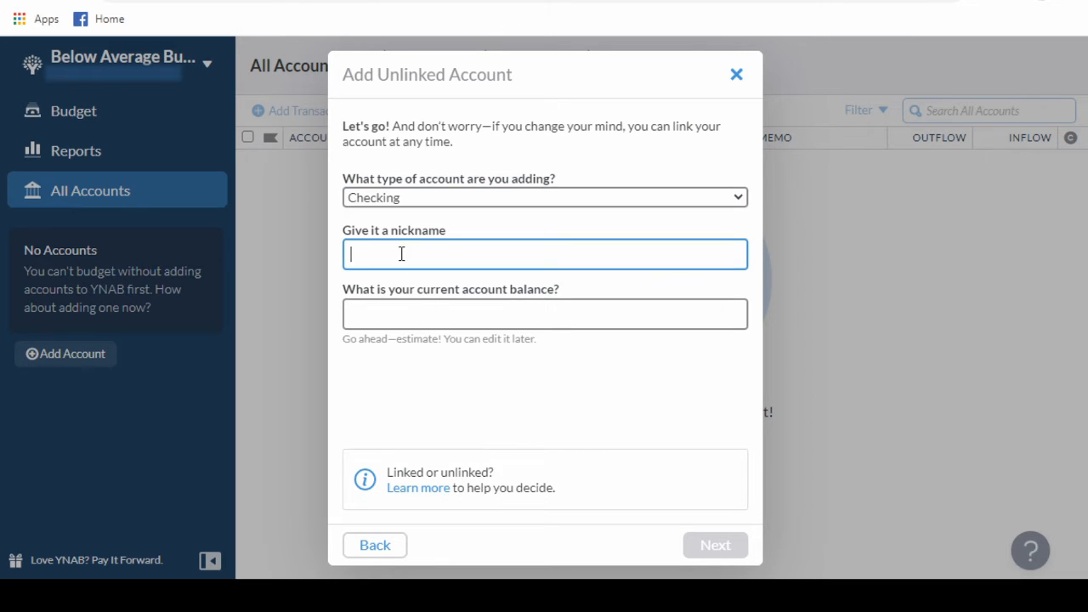
type("Checking")
left_click(418, 312)
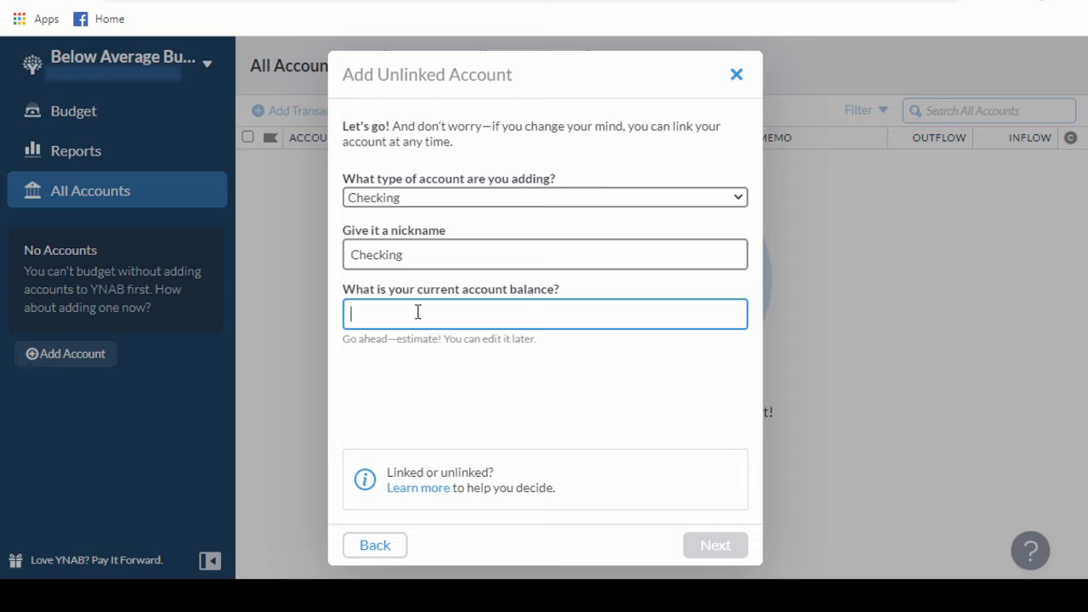
type("0")
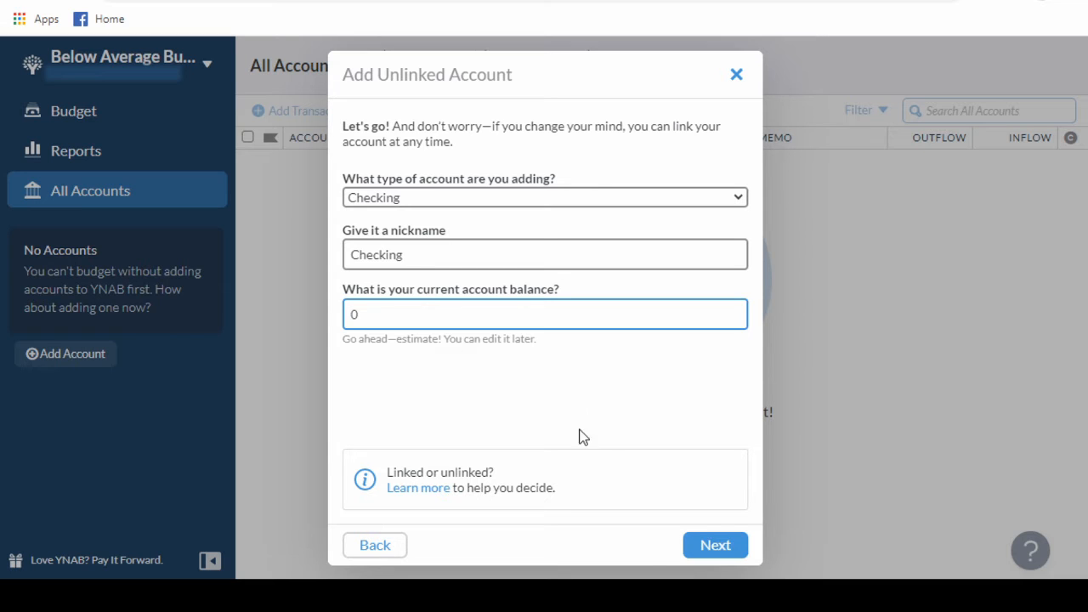
left_click(714, 549)
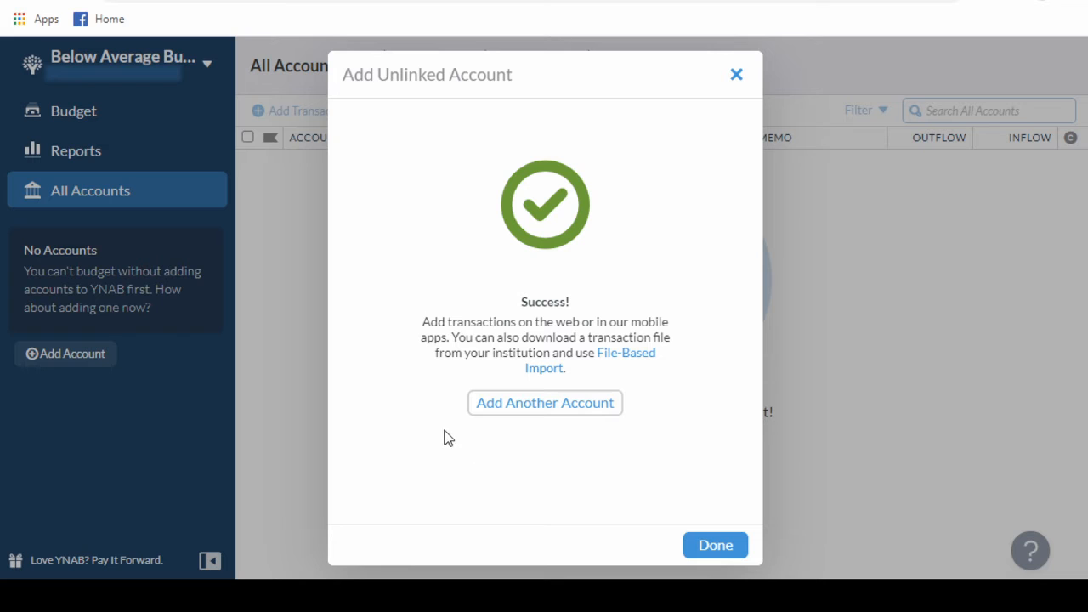
left_click(722, 547)
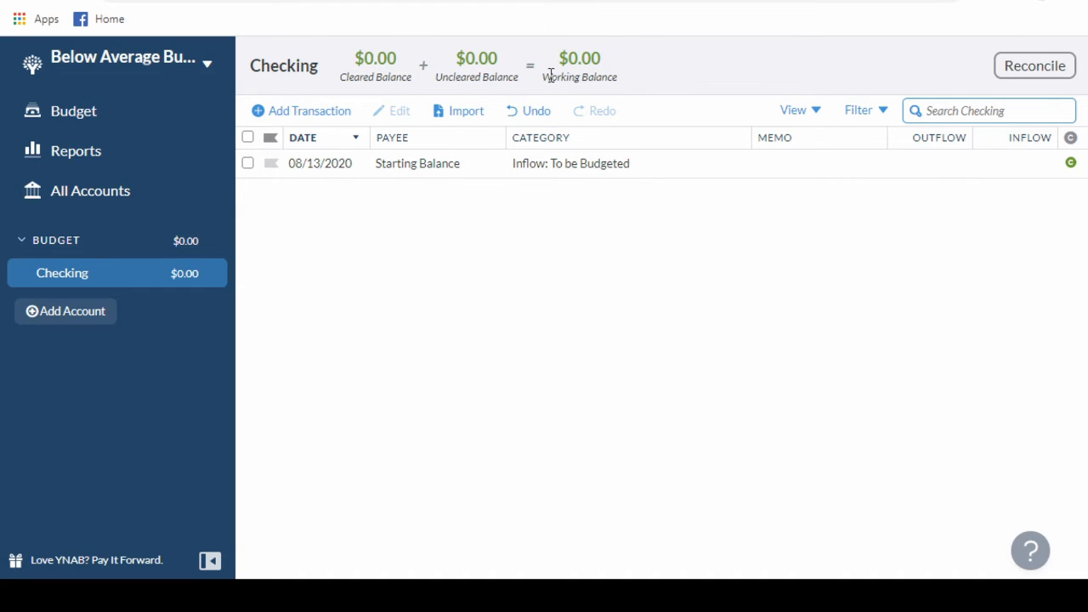
Set the inflow of the Checking account's Starting Balance transaction to 100, save it, and return to the budget overview.
left_click(995, 171)
type("100")
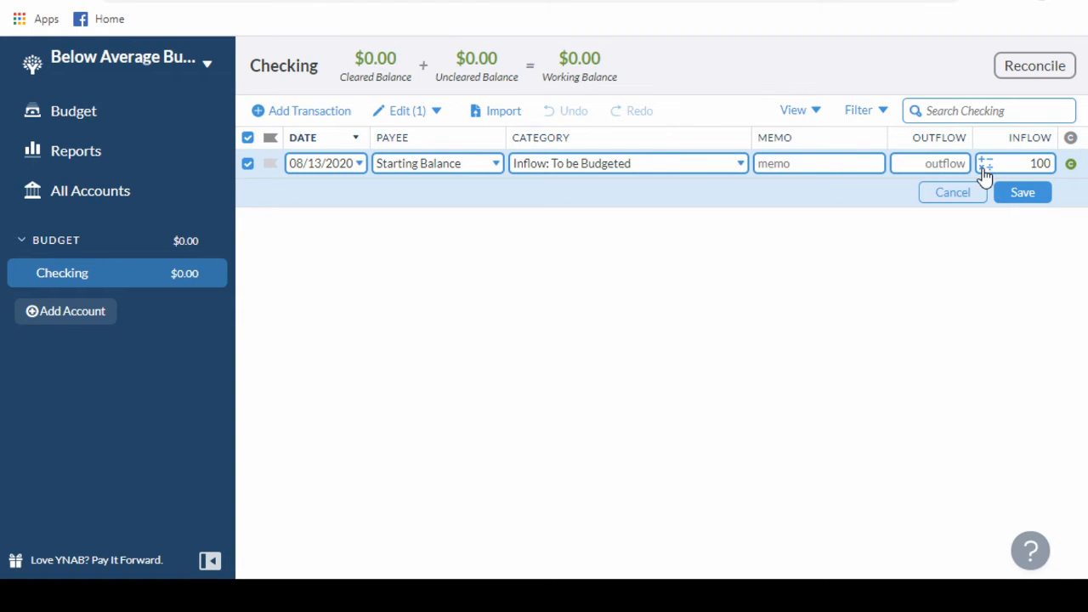
left_click(1037, 206)
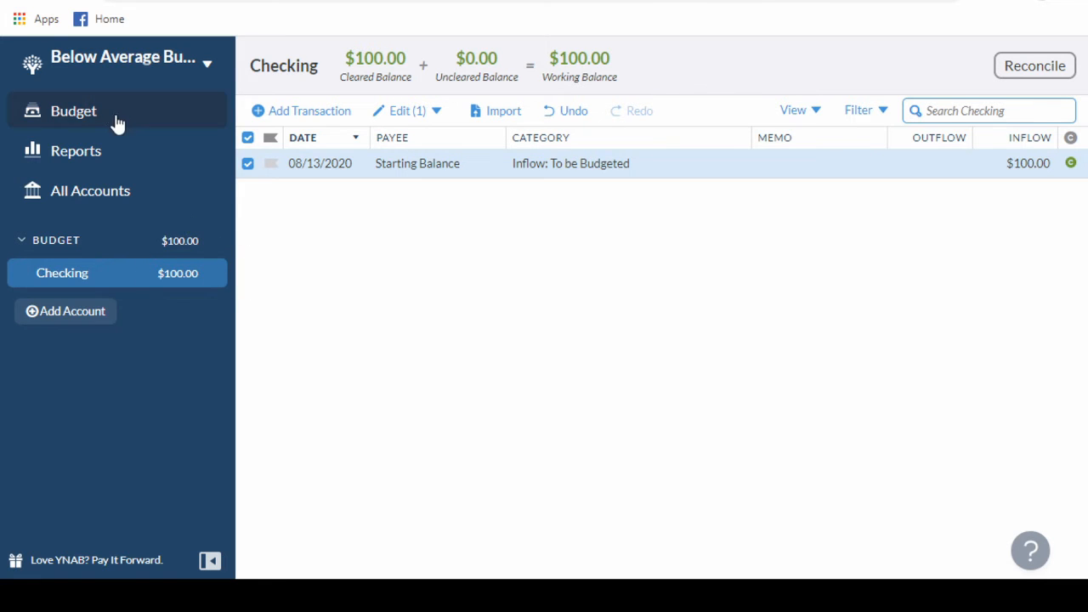
left_click(81, 117)
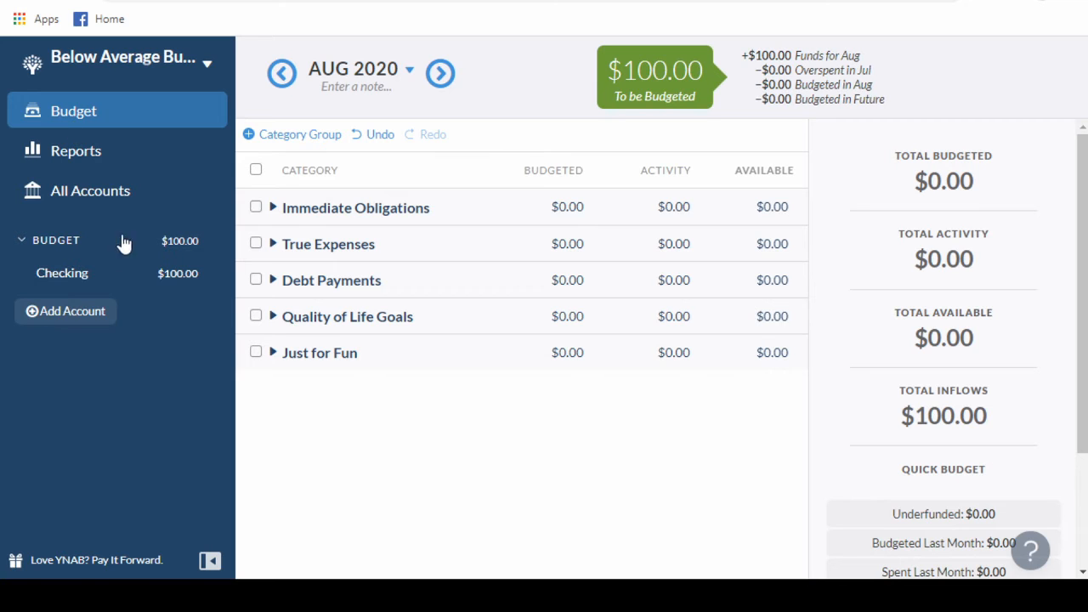
Add an unlinked Cash account nicknamed Wallet with a current balance of 50, and return to the budget overview.
left_click(67, 317)
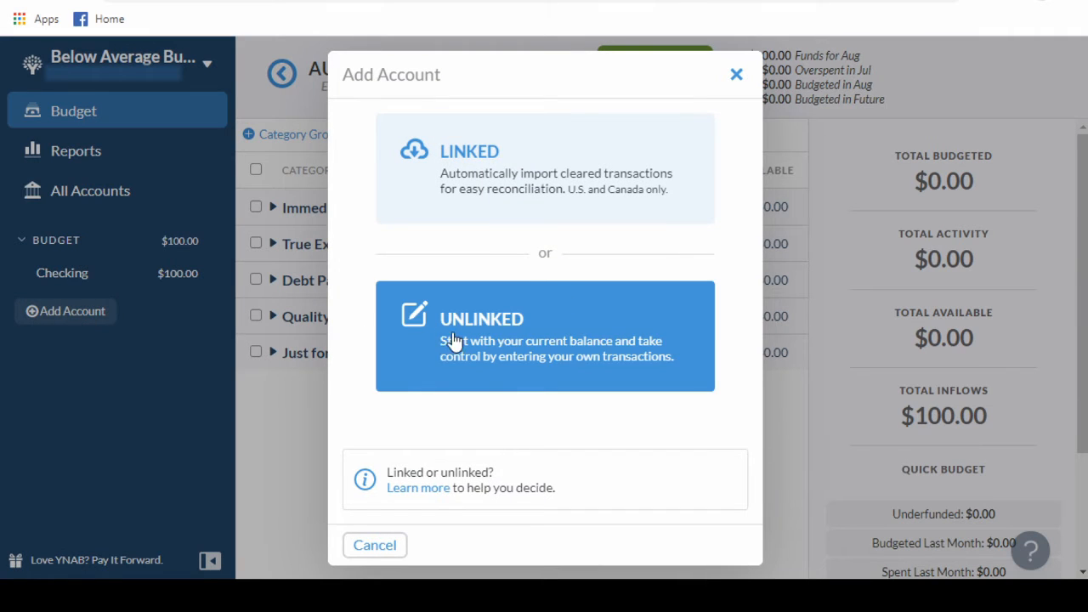
left_click(448, 353)
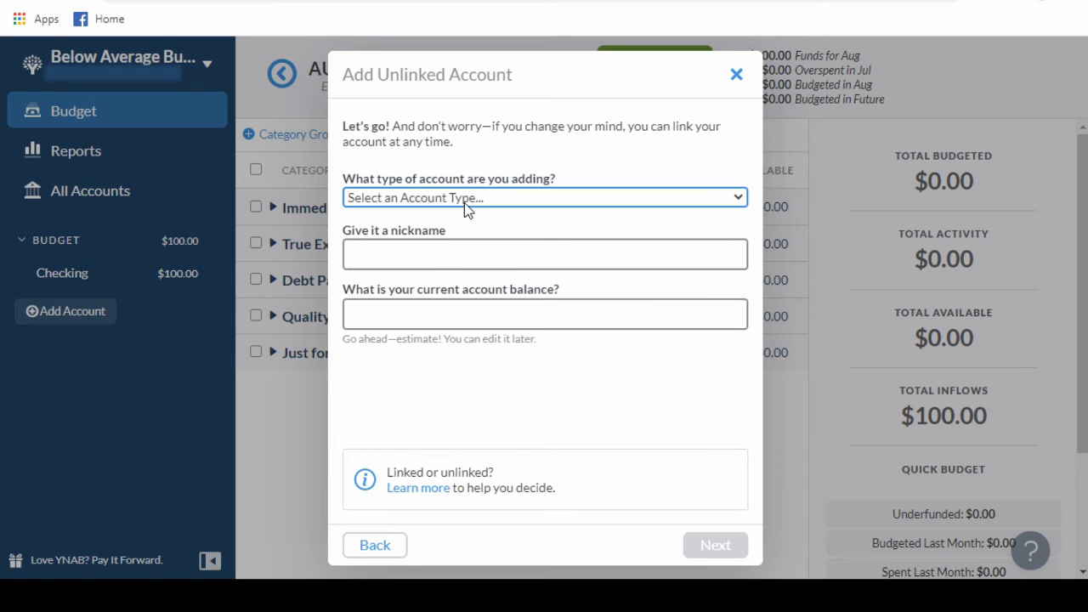
left_click(394, 289)
left_click(391, 252)
type("Wallet")
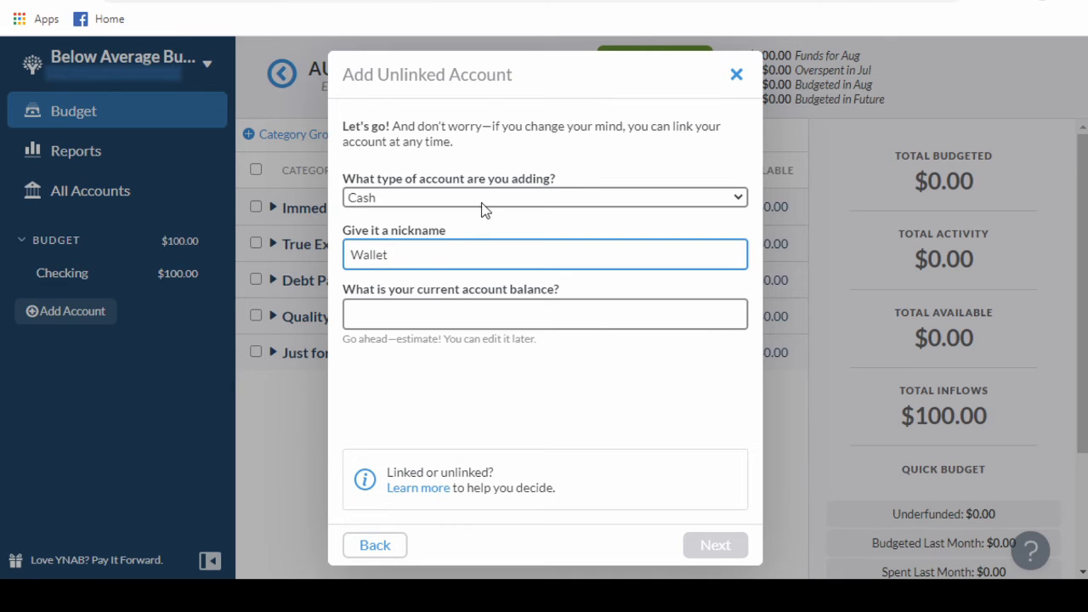
left_click(409, 308)
type("50")
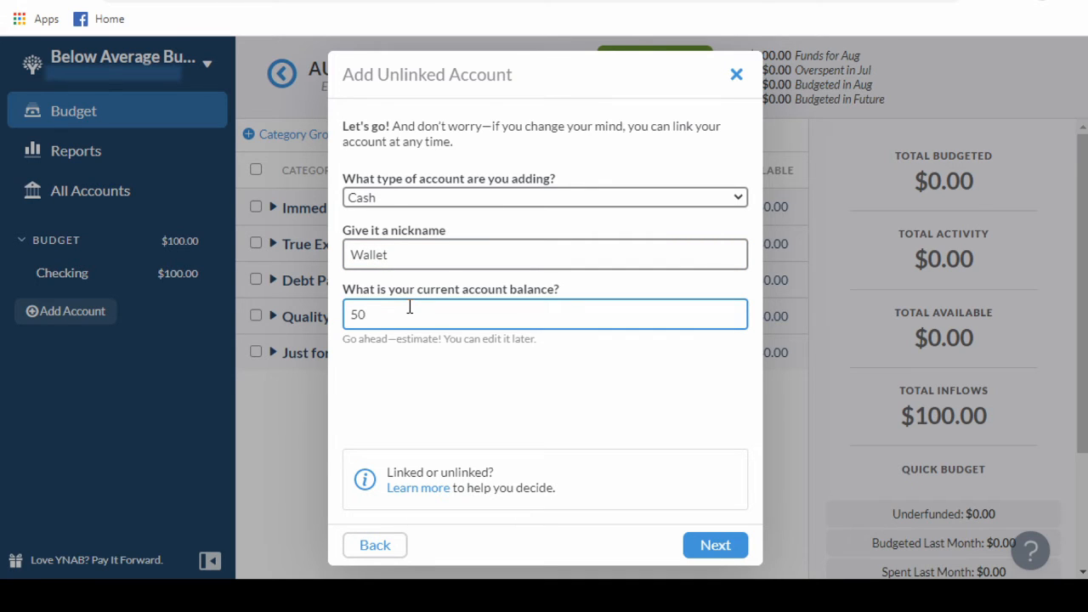
left_click(707, 546)
left_click(709, 547)
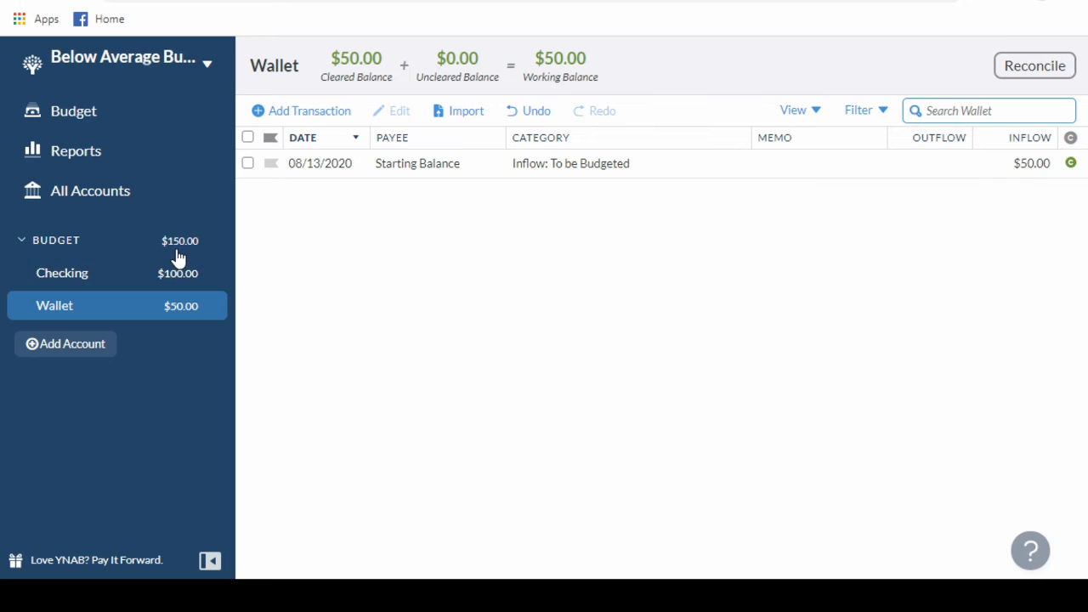
left_click(95, 129)
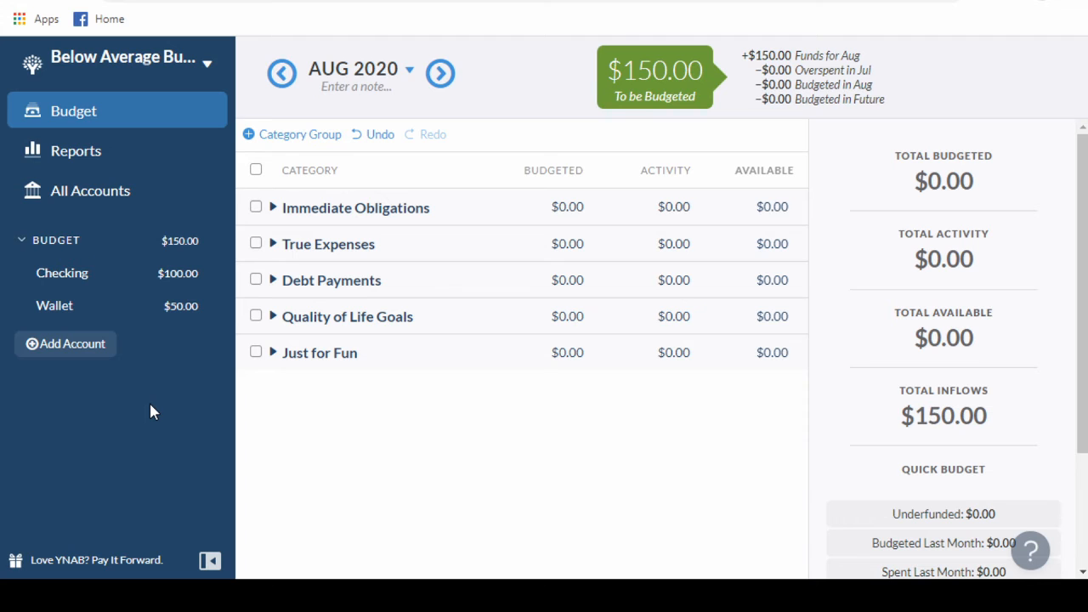
Add an unlinked account of type Liability (e.g. Mortgage), nicknamed Credit Card, with a current balance of -1000.
left_click(66, 350)
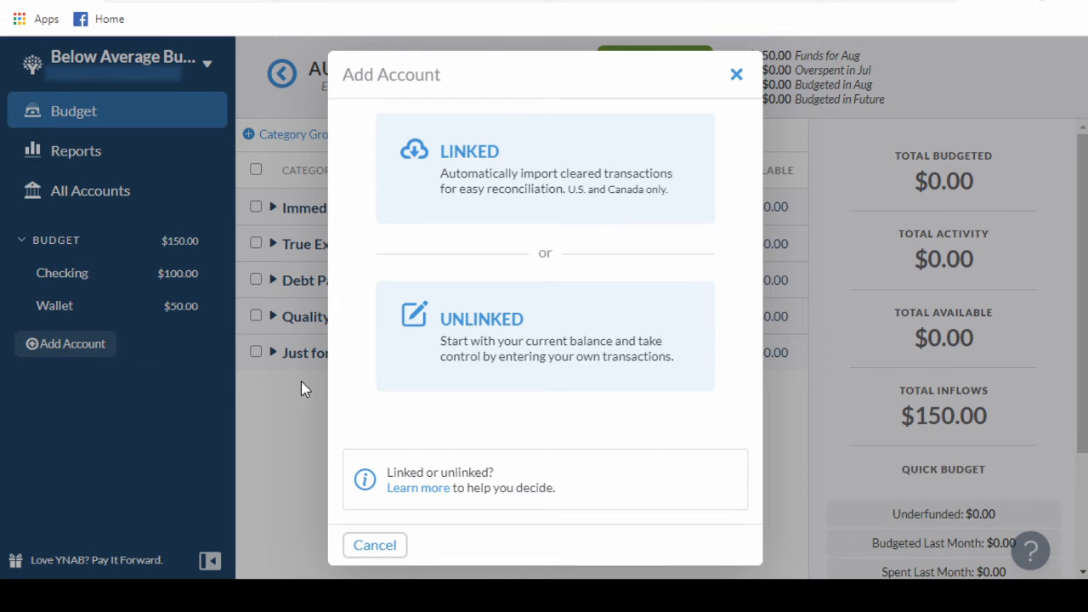
left_click(507, 352)
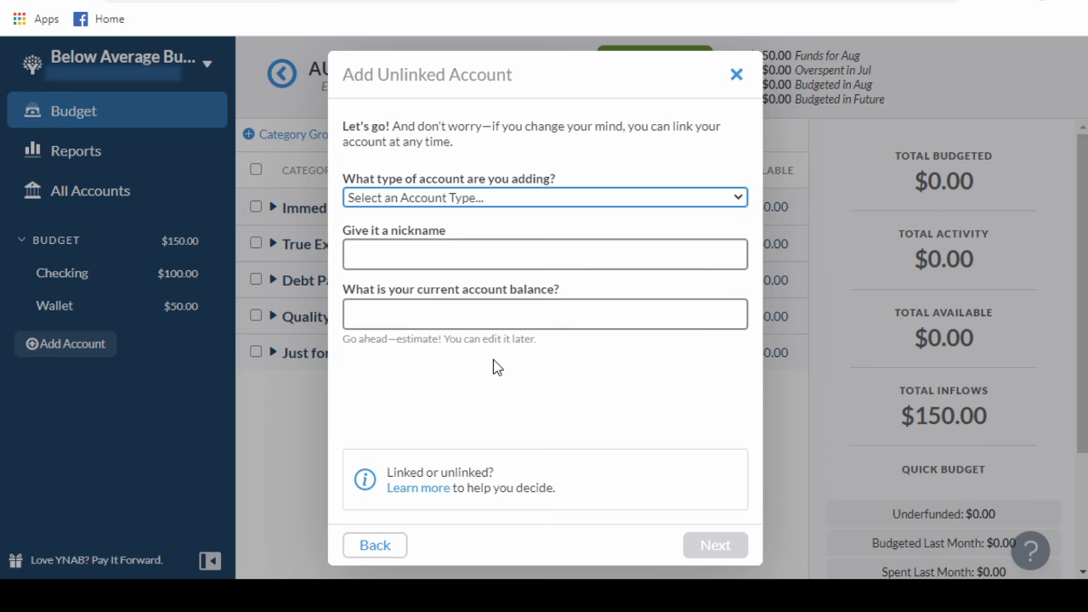
left_click(498, 367)
left_click(442, 251)
type("Credit Card")
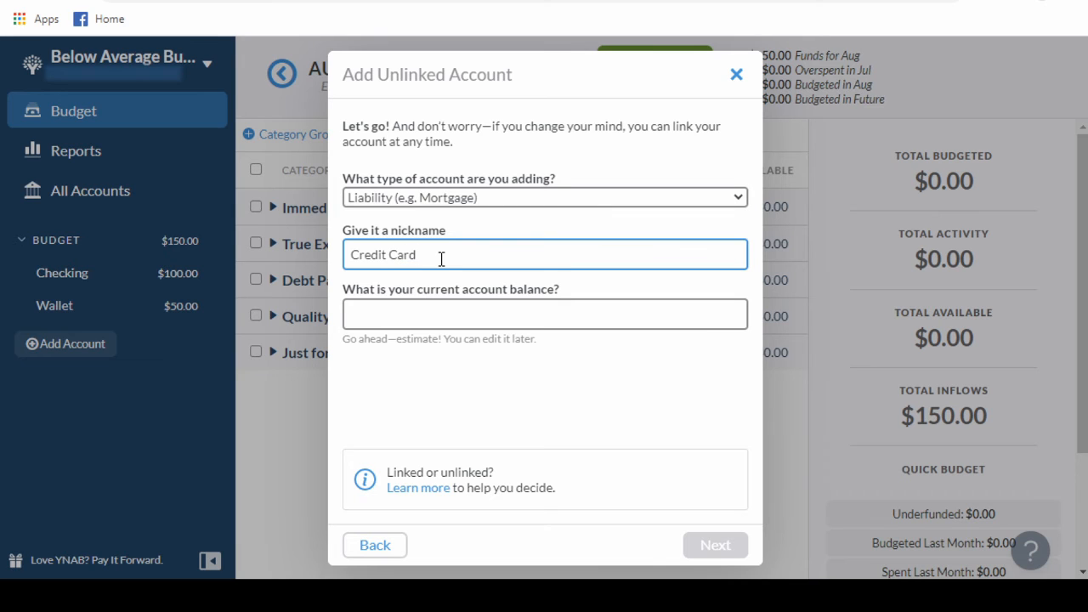
left_click(384, 308)
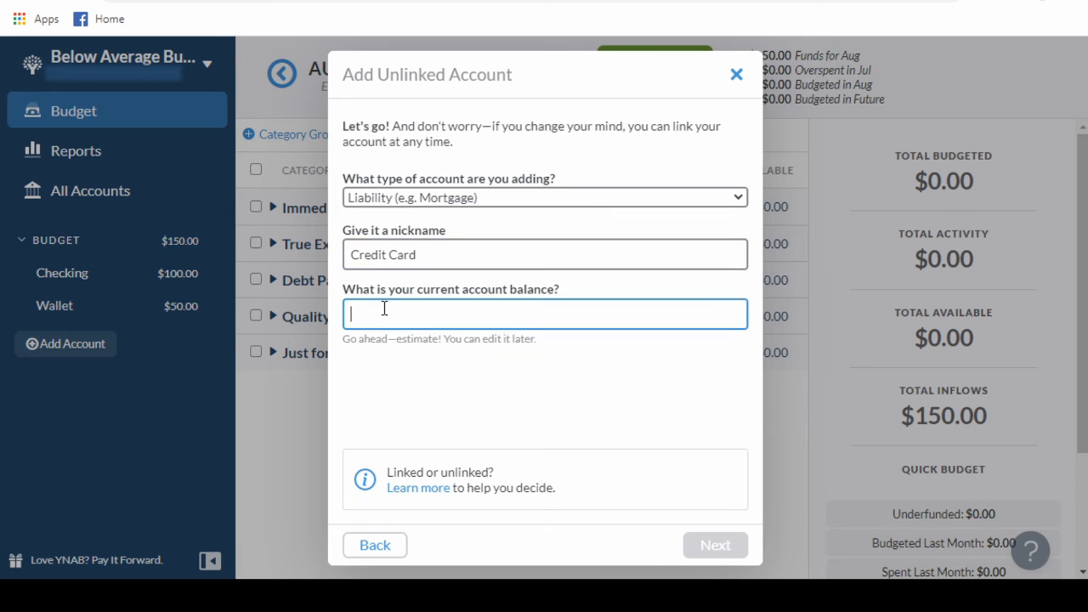
type("-1000")
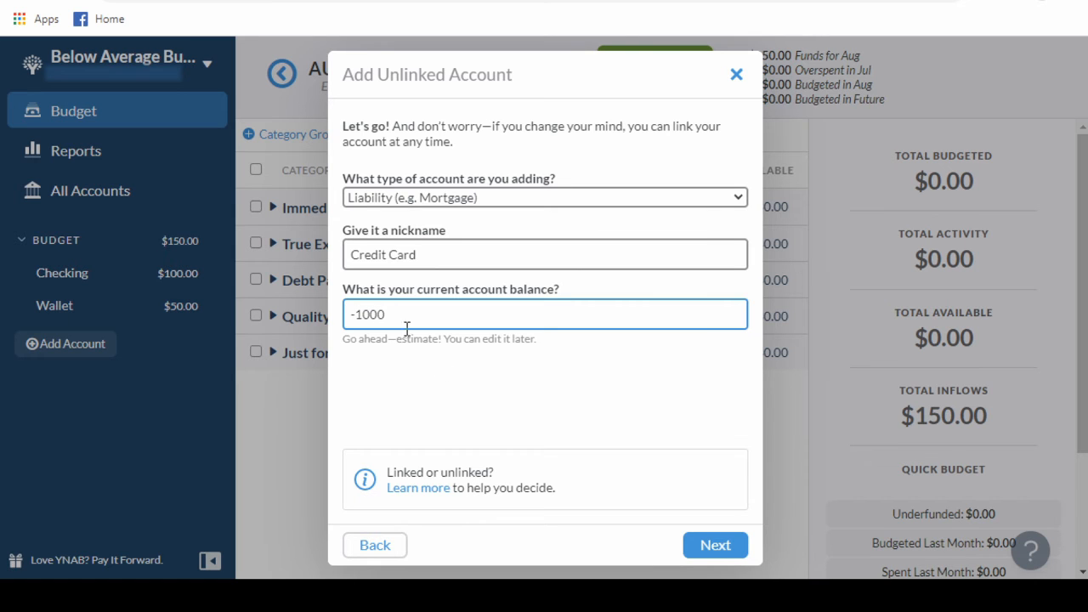
left_click(722, 544)
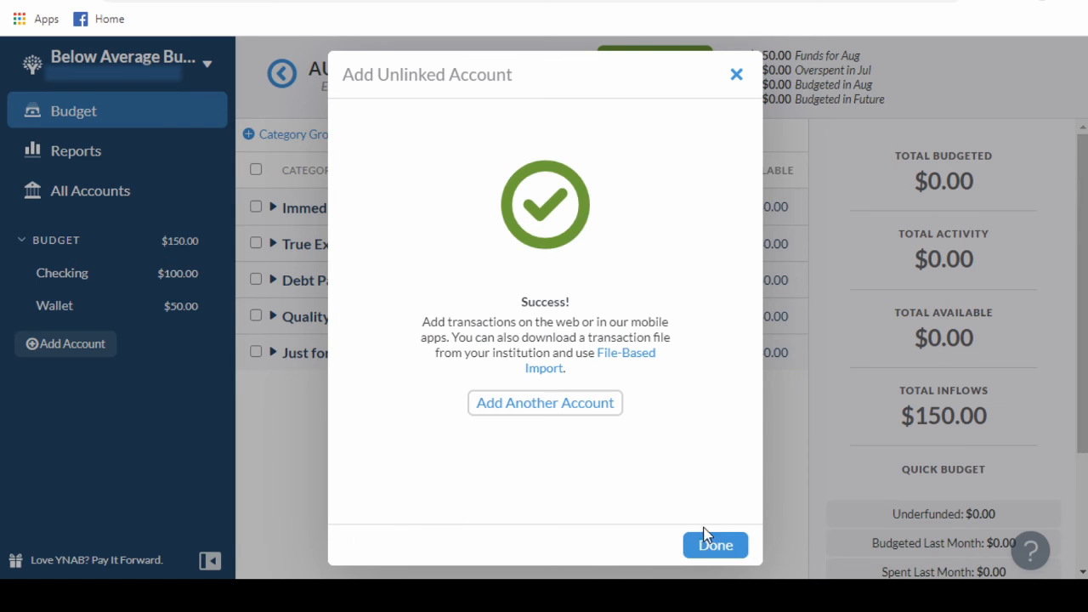
left_click(722, 545)
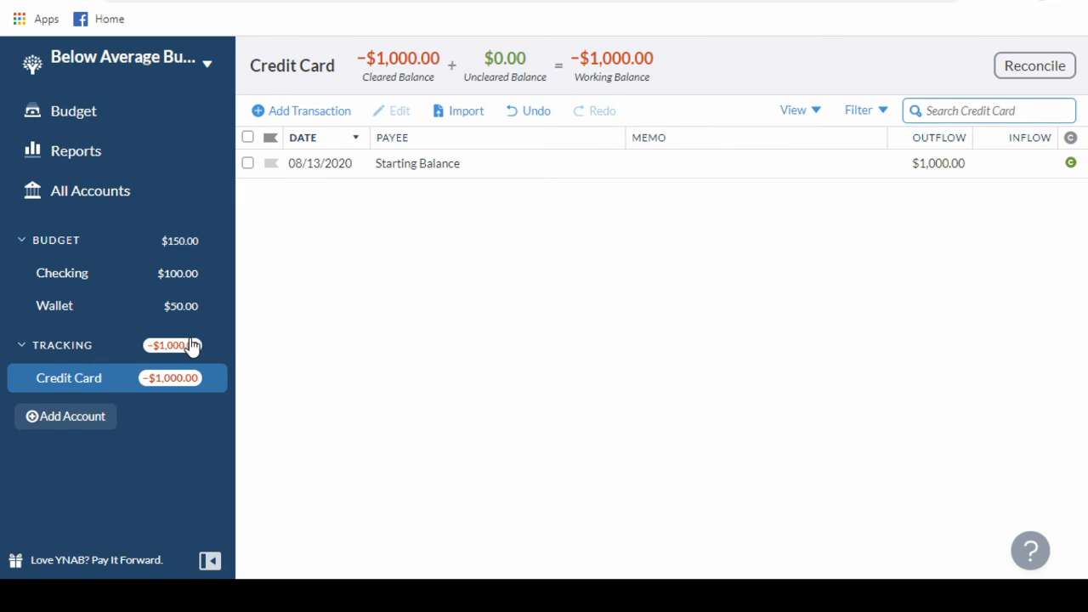
Return to the budget overview and collapse the Tracking account group.
left_click(121, 124)
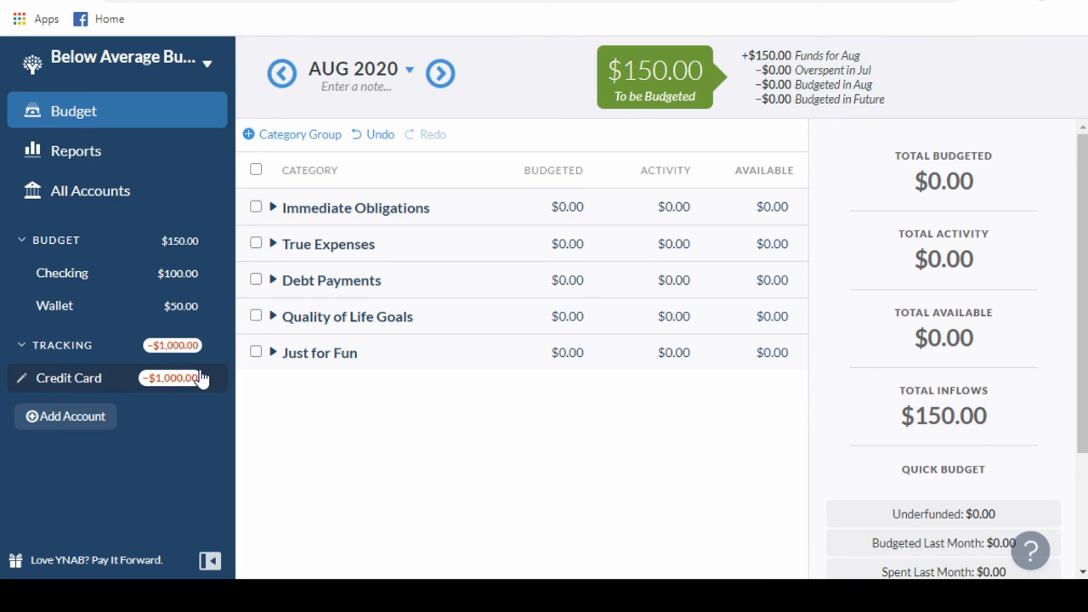
left_click(25, 347)
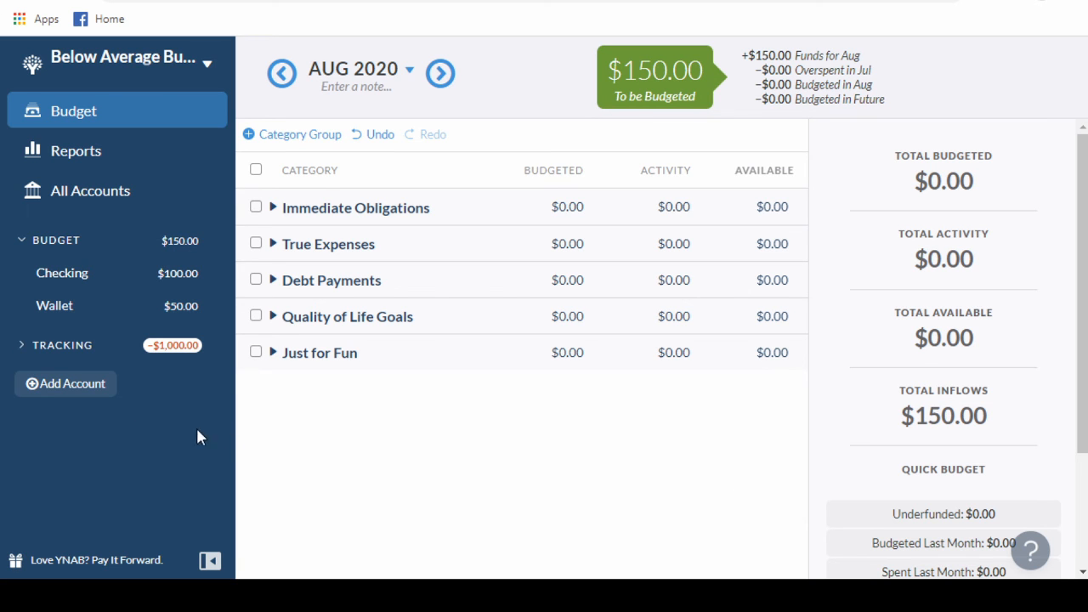
Add an unlinked account of type Asset (e.g. Investment), nicknamed 401k, with a current balance of 3000, and expand the Tracking account group.
left_click(60, 384)
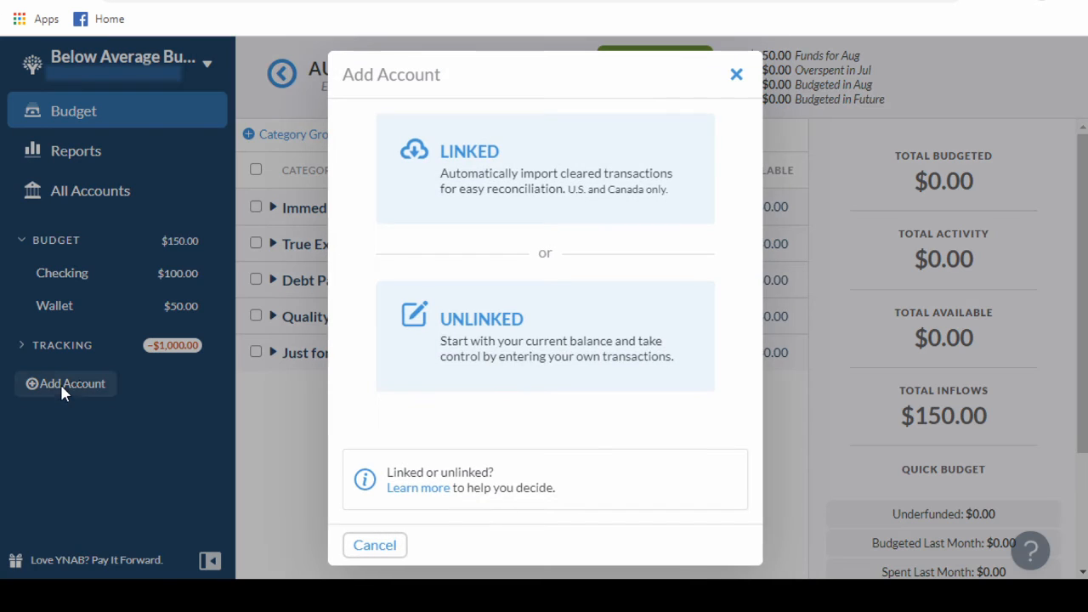
left_click(489, 336)
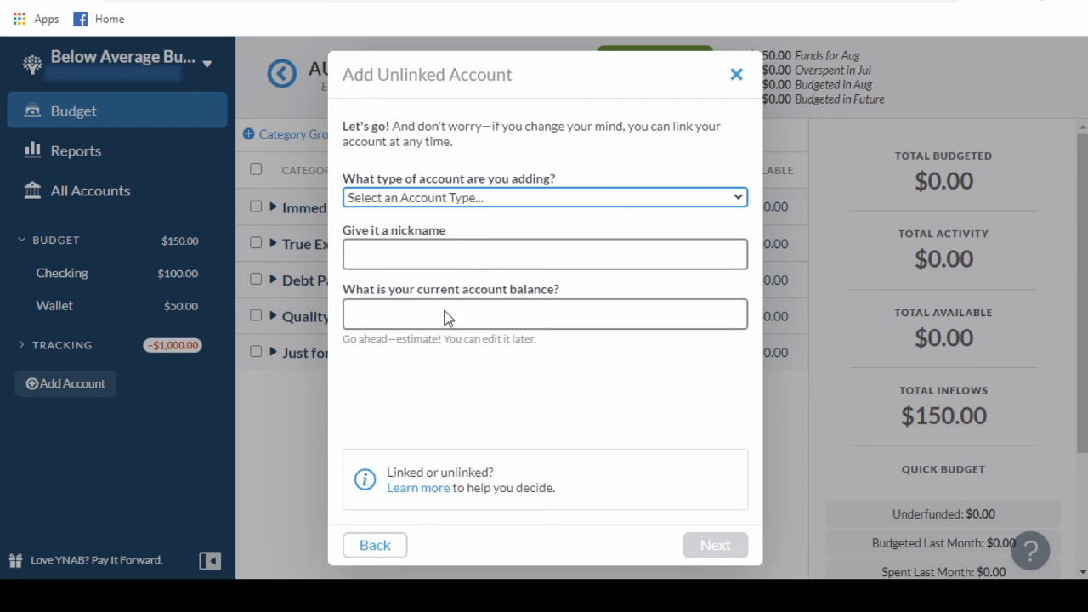
key("a")
left_click(416, 249)
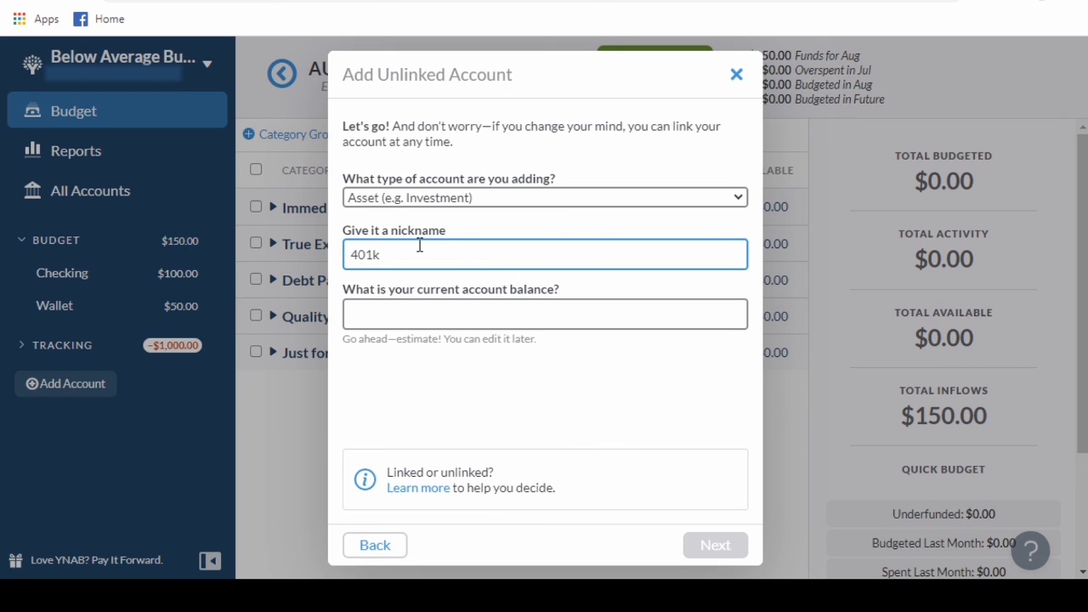
left_click(455, 323)
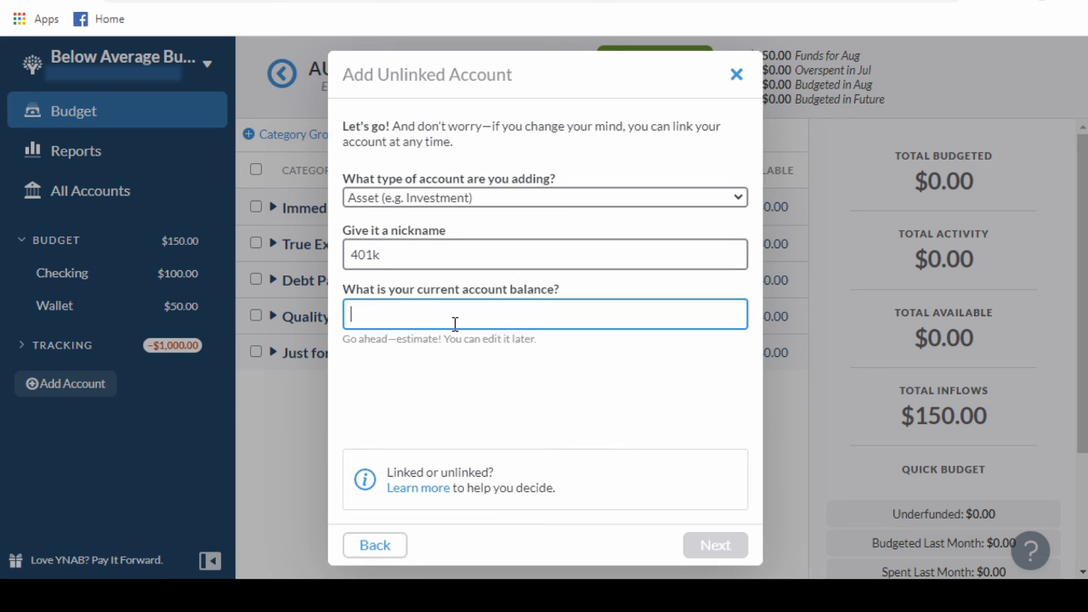
type("3000")
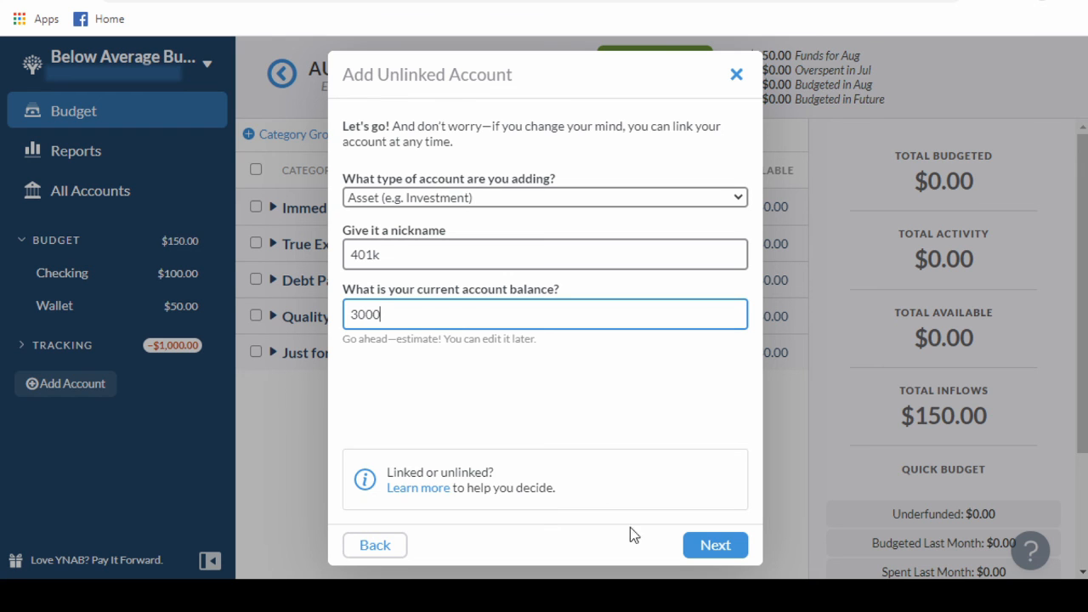
left_click(705, 552)
left_click(708, 552)
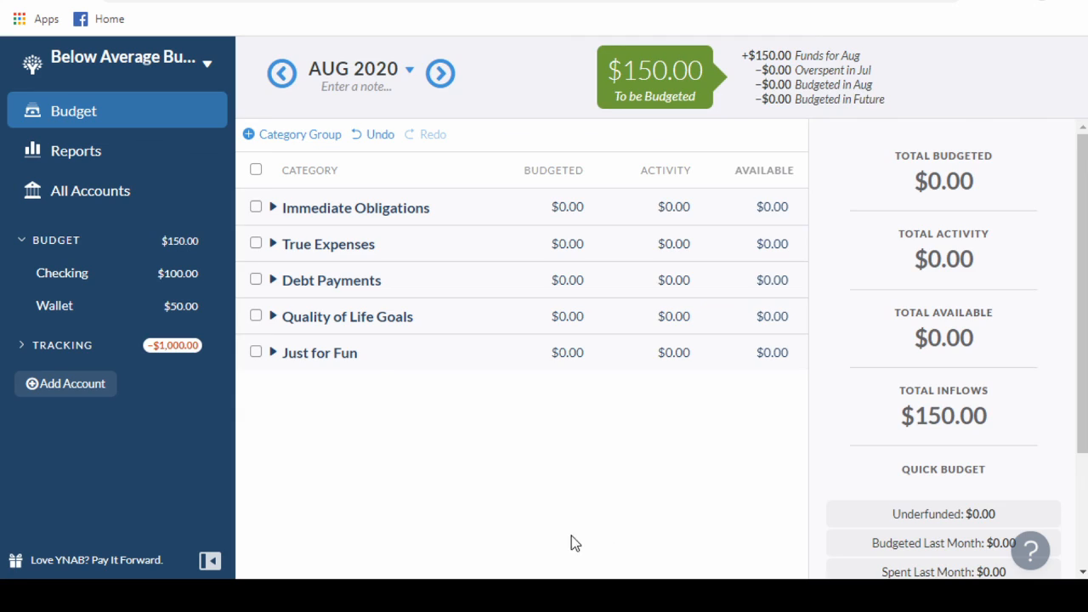
left_click(24, 347)
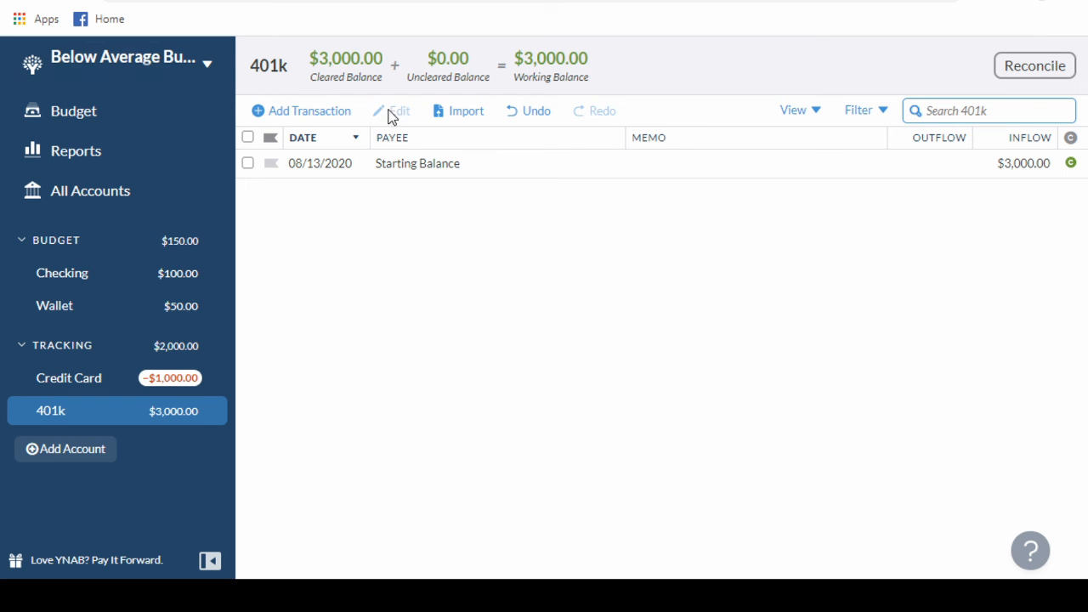
Return to the budget overview and collapse both the Tracking and Budget account groups.
left_click(87, 126)
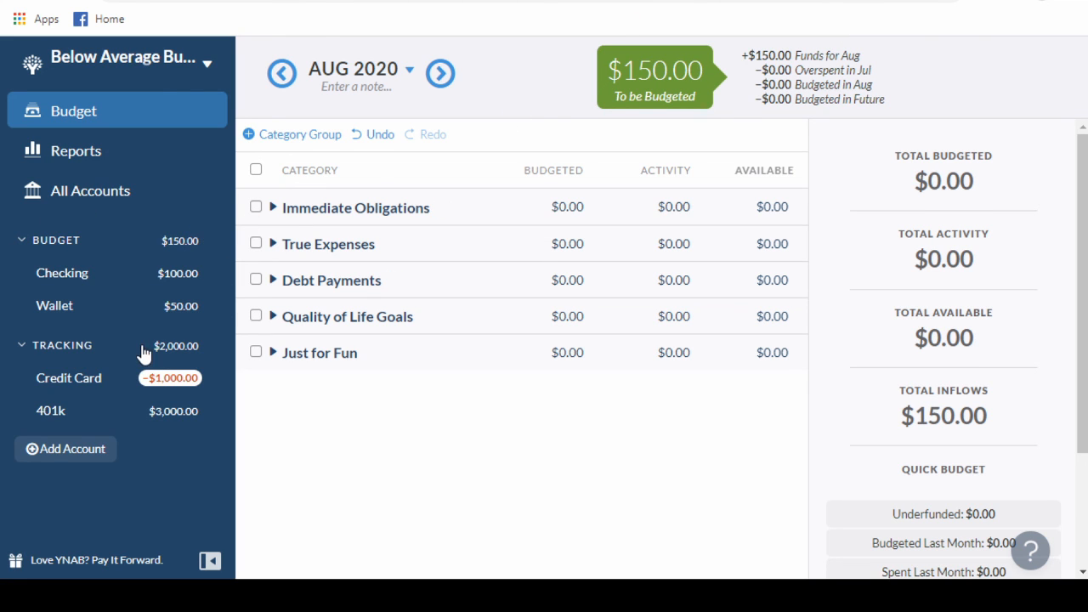
left_click(21, 346)
left_click(22, 246)
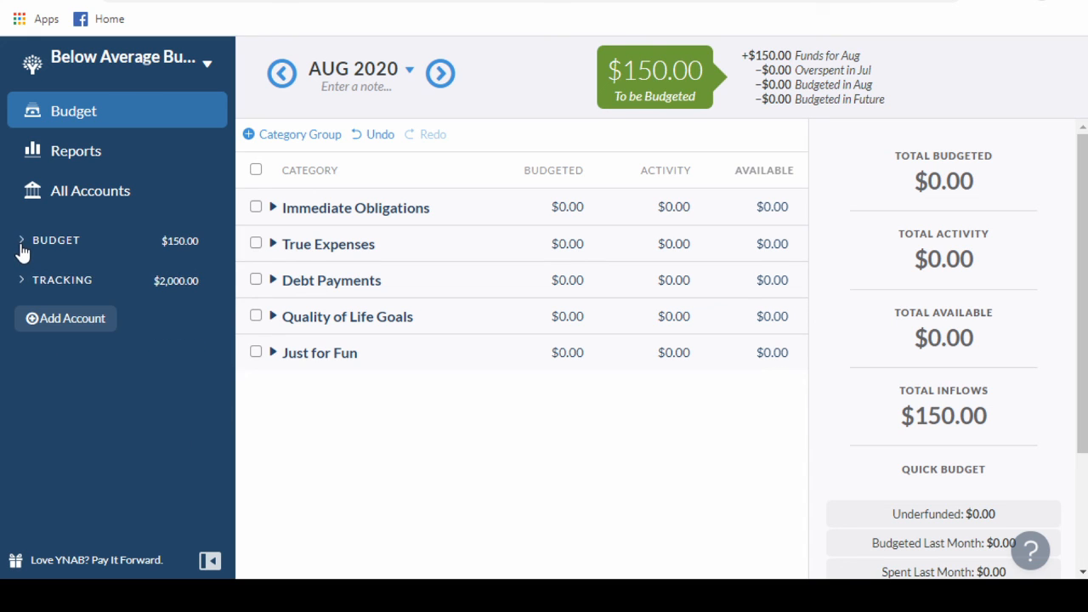